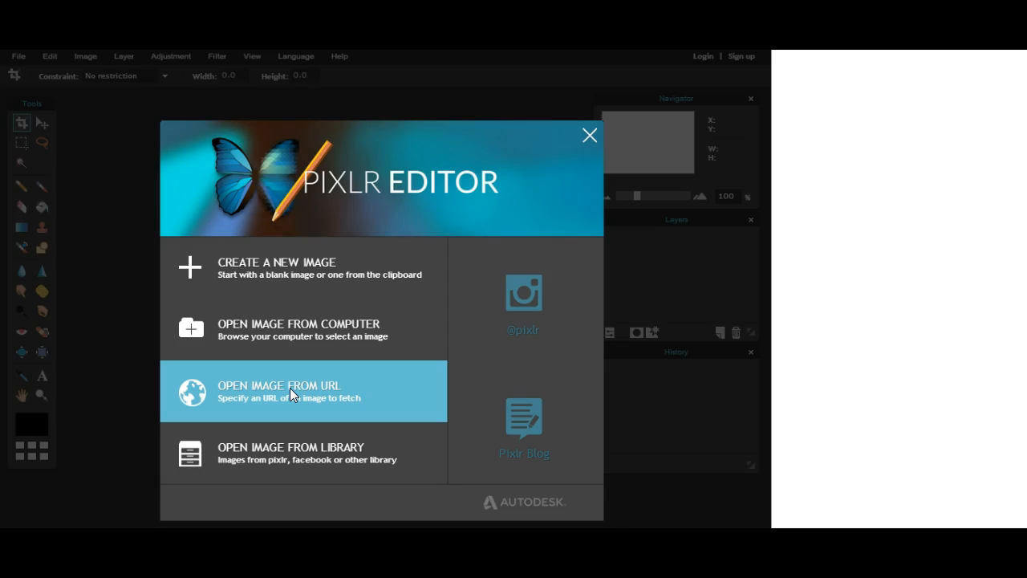
click(289, 392)
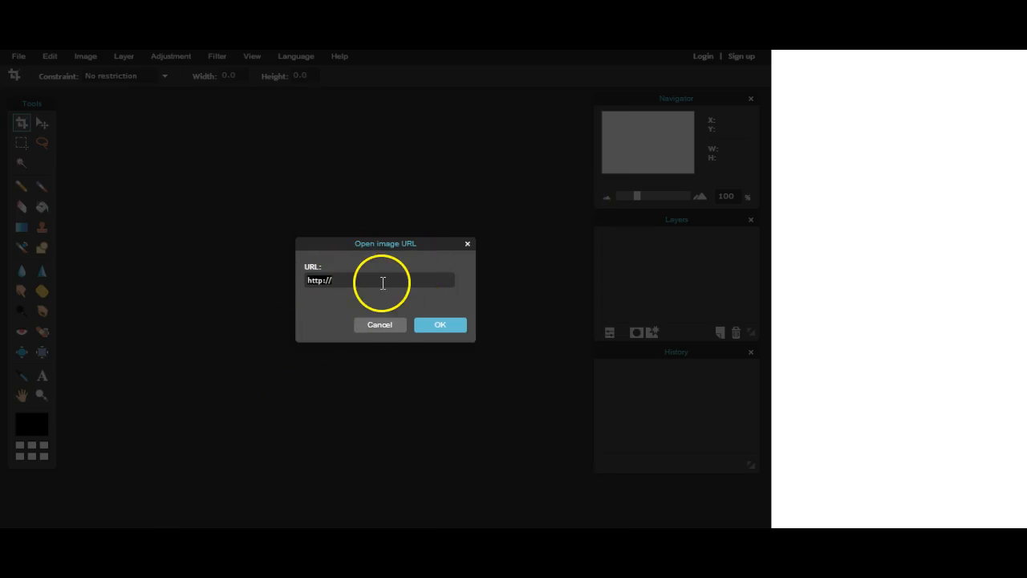
click(381, 324)
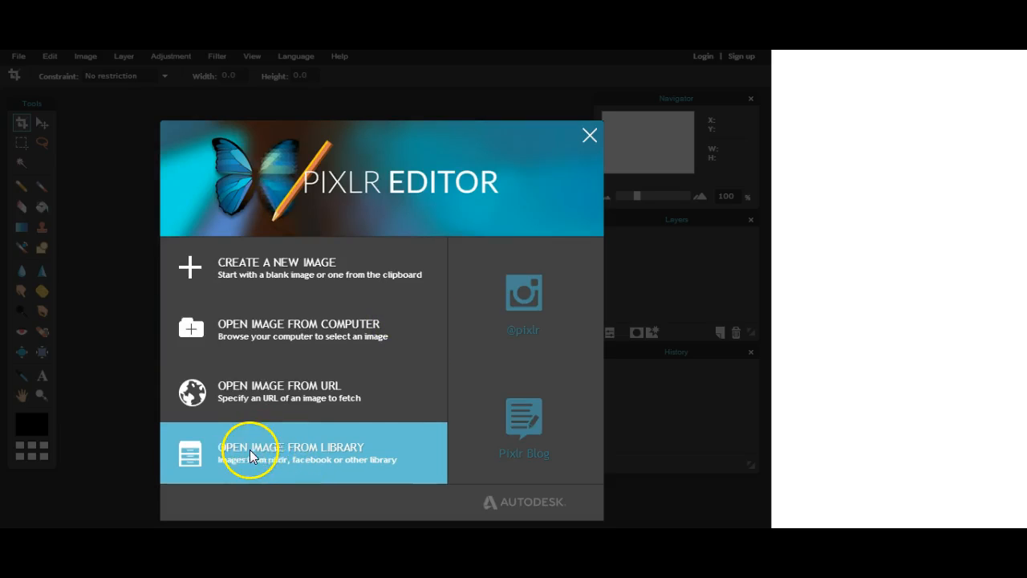
click(354, 449)
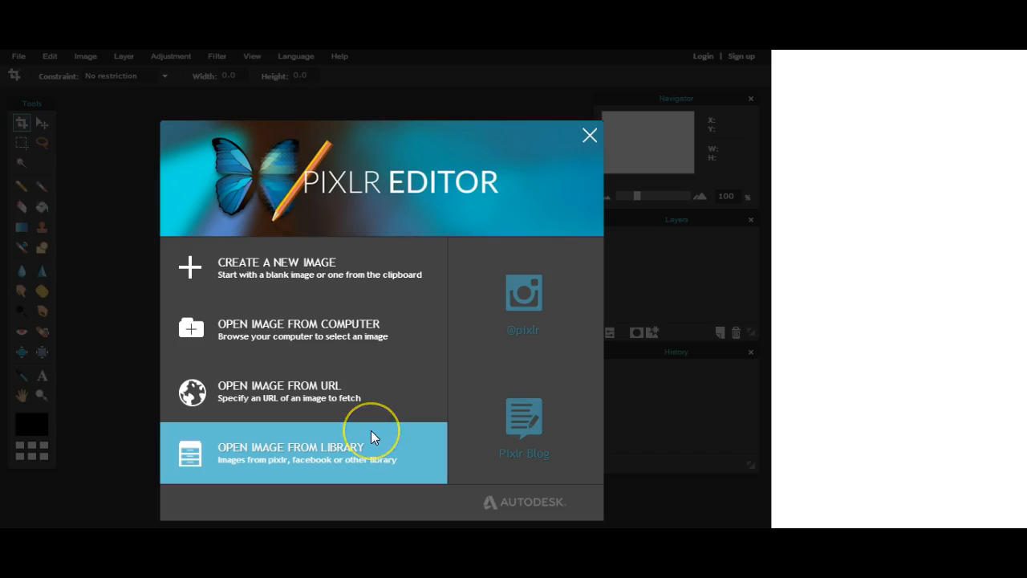
click(363, 415)
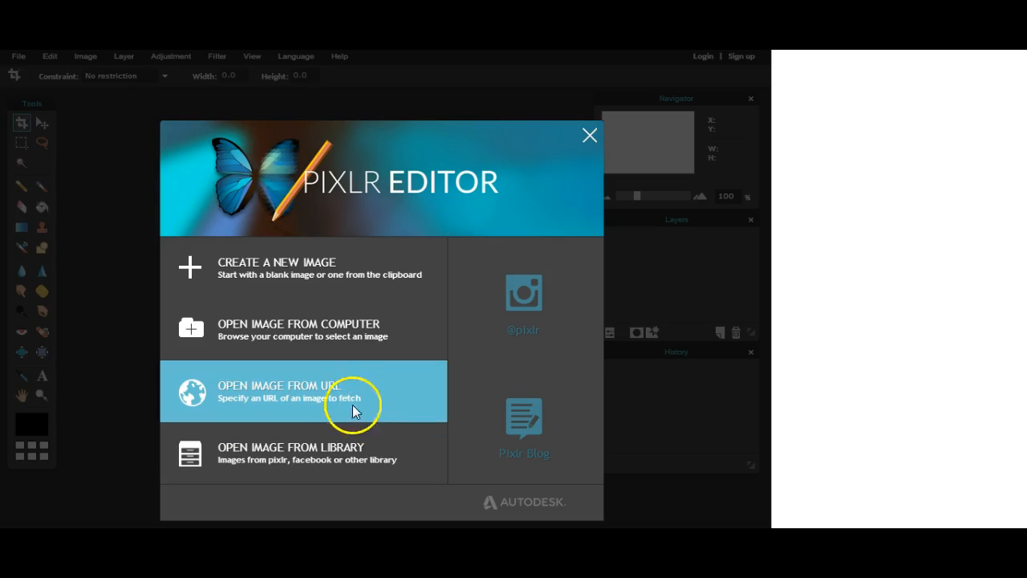
click(325, 269)
click(363, 240)
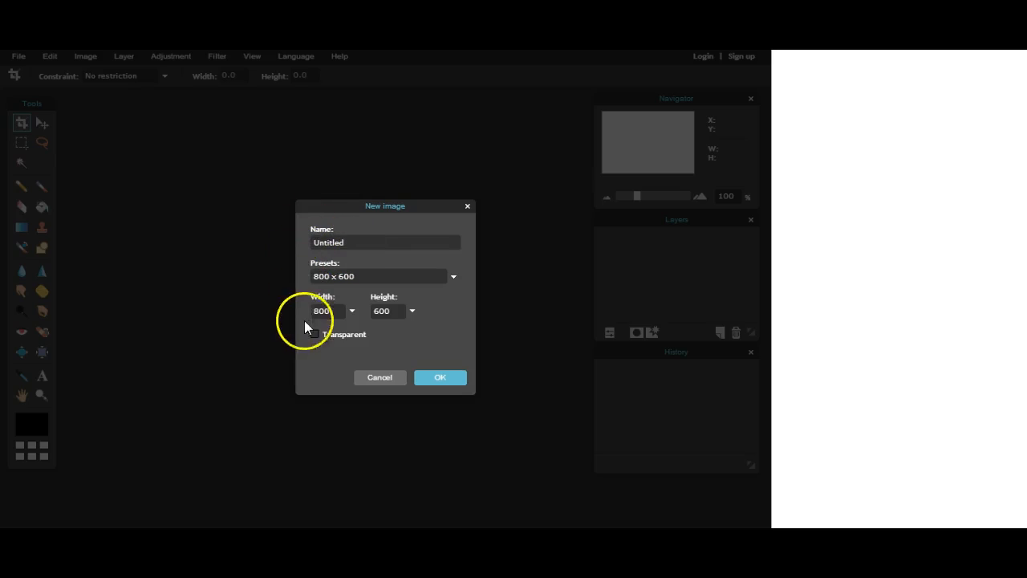
click(380, 376)
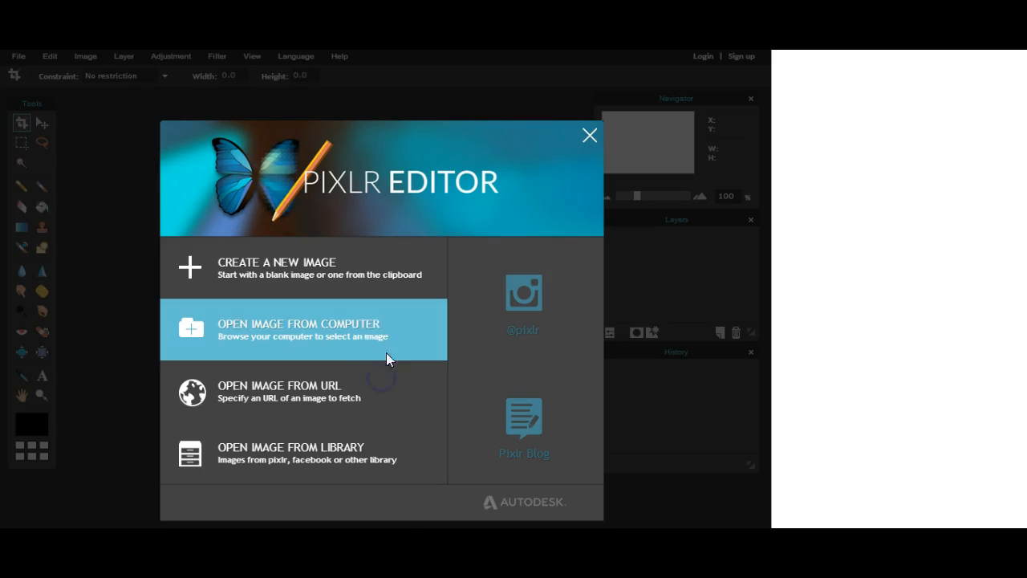
Step: Open the flower1 image from the computer and enlarge its window so that empty workspace surrounds the picture
click(284, 331)
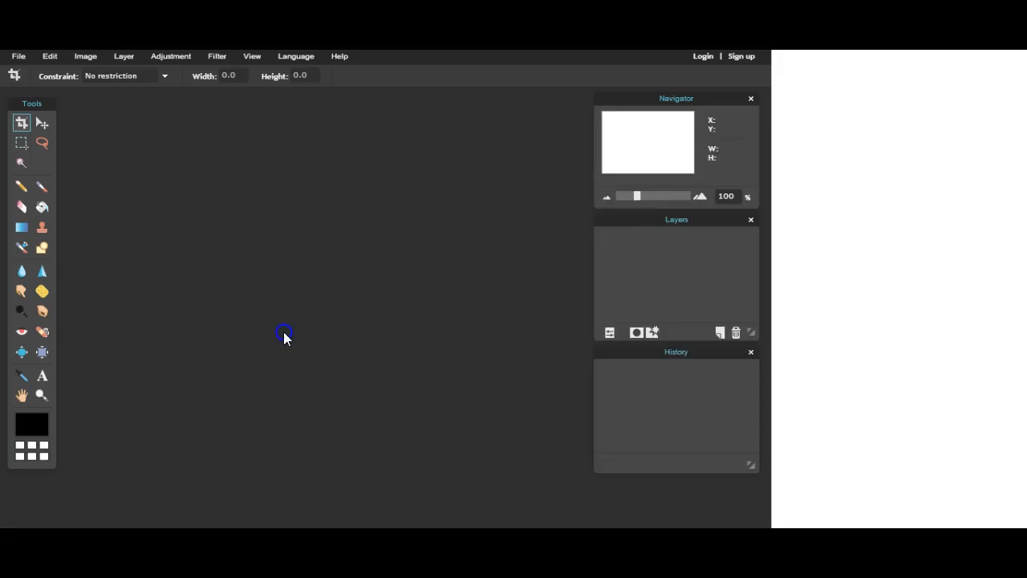
double_click(317, 336)
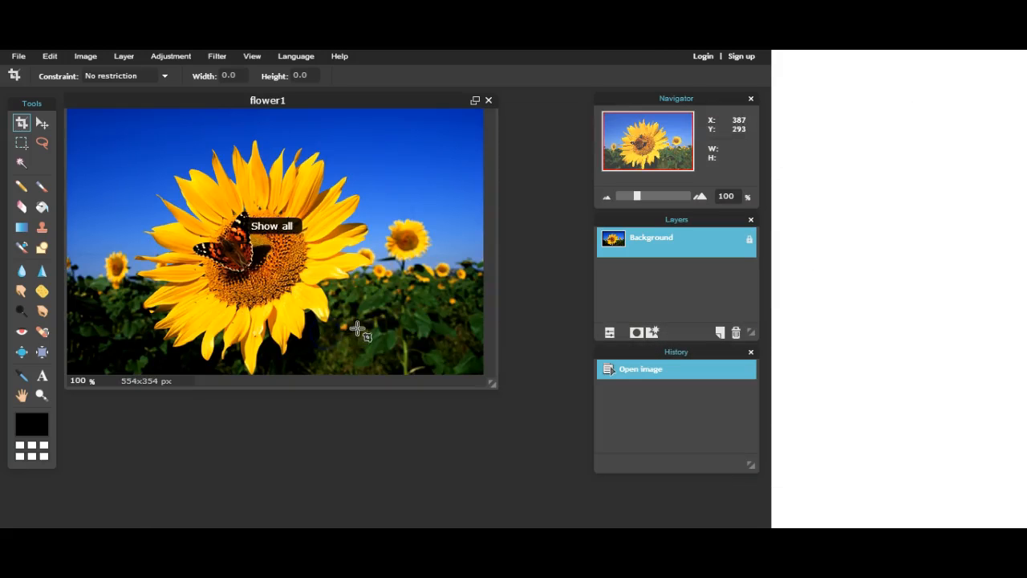
drag(493, 385, 506, 418)
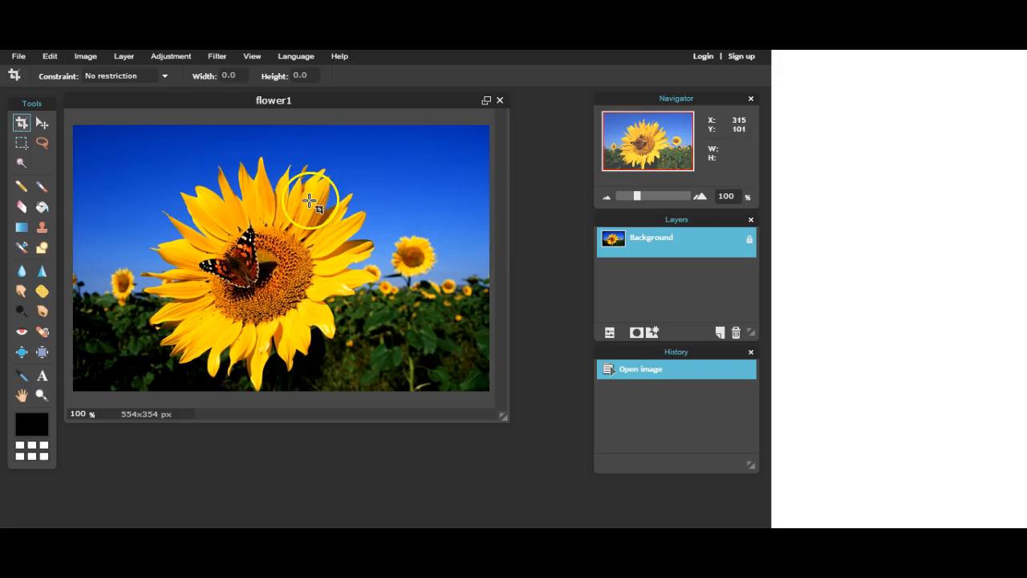
drag(504, 416, 546, 484)
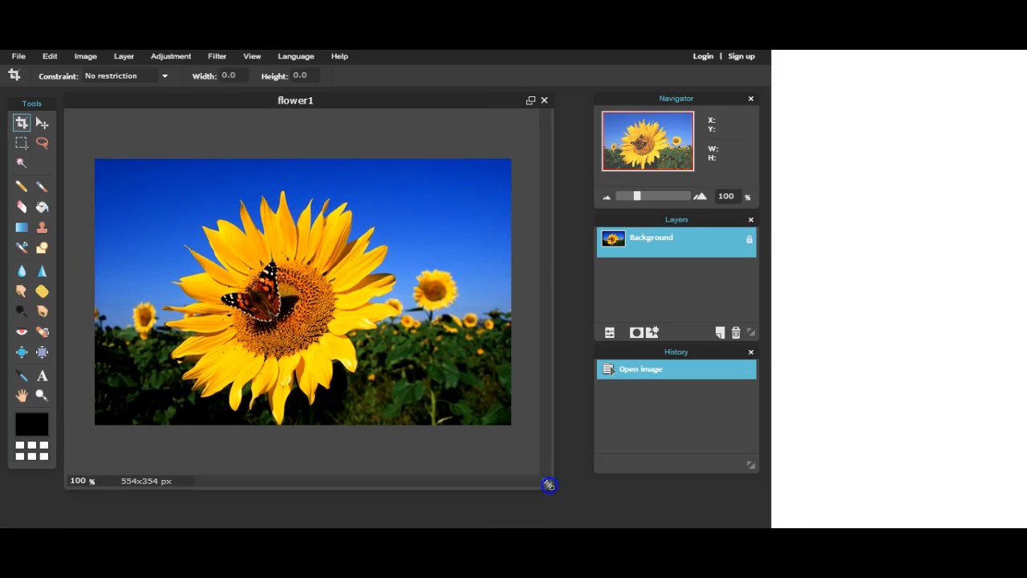
click(531, 100)
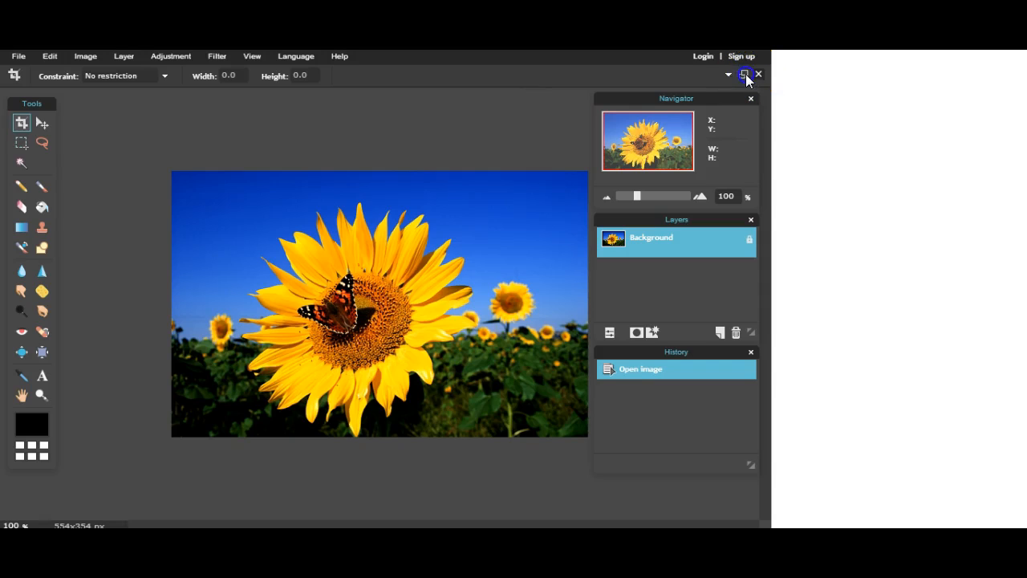
click(744, 75)
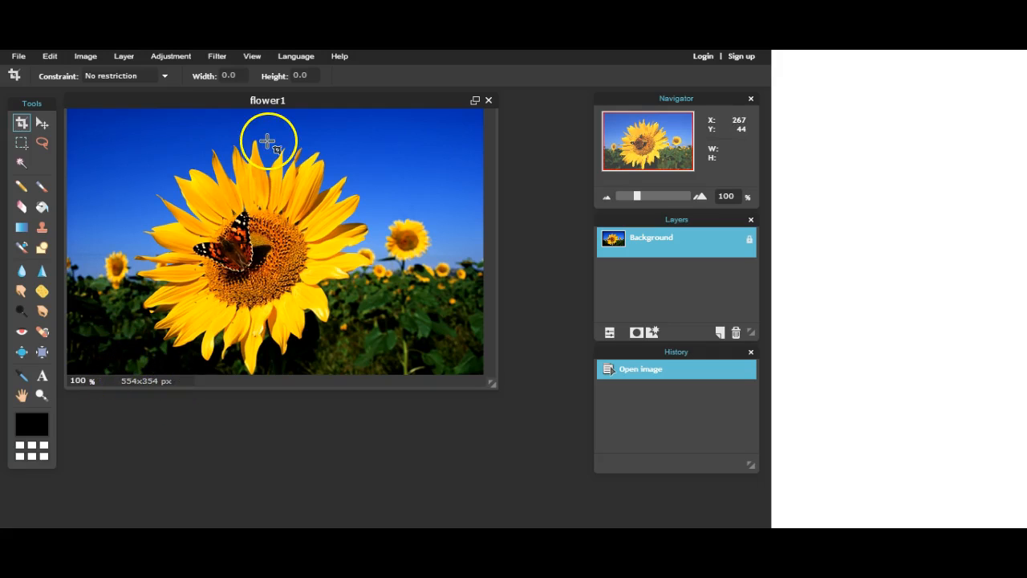
drag(493, 382, 563, 467)
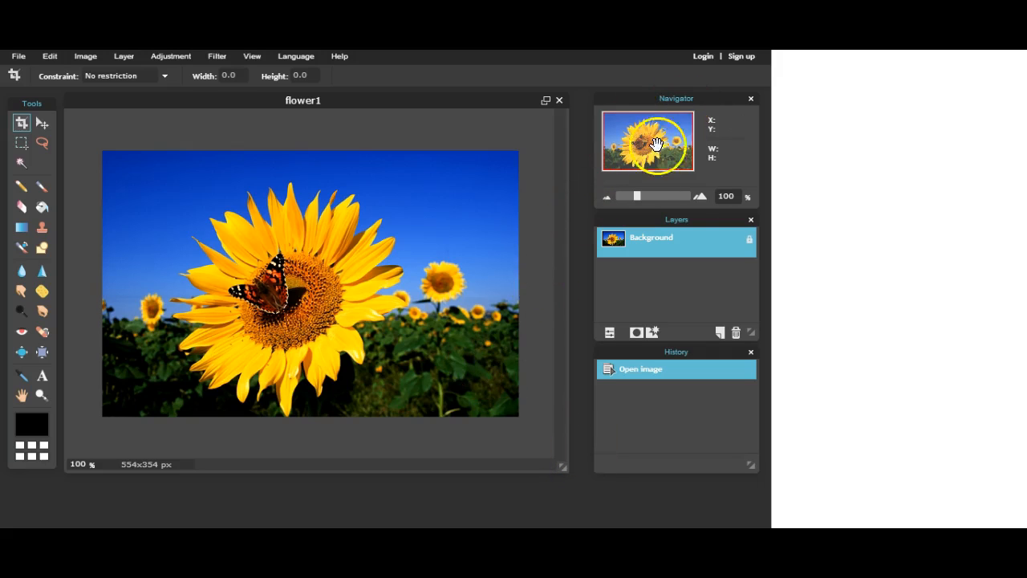
Step: Inspect the butterfly on the sunflower at 280% zoom, panning across it, and return the view to 100%
drag(637, 196, 651, 196)
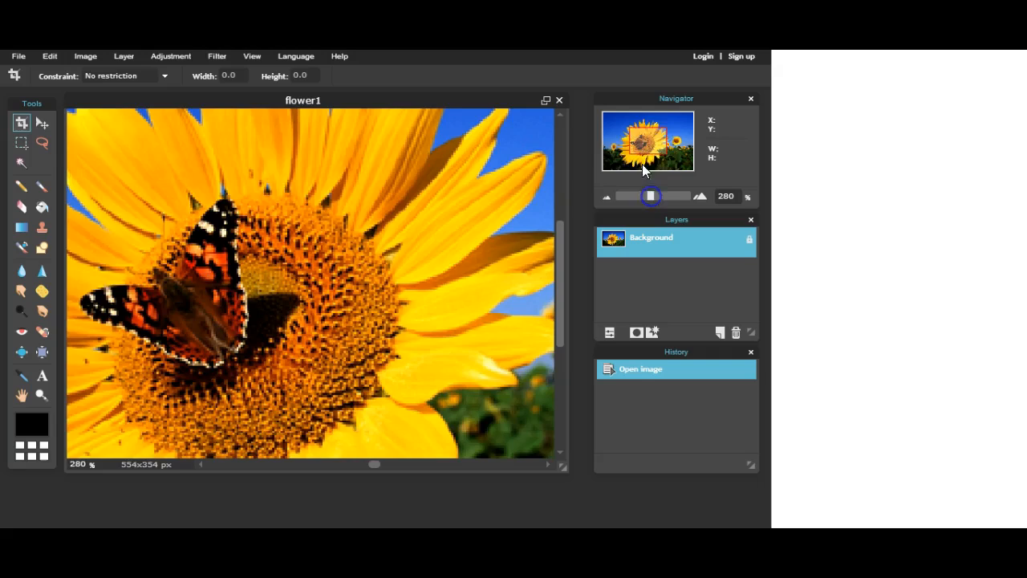
mouse_move(648, 149)
mouse_down()
mouse_move(665, 139)
mouse_move(620, 134)
mouse_move(619, 155)
mouse_move(637, 159)
mouse_up()
drag(650, 195, 636, 196)
click(650, 239)
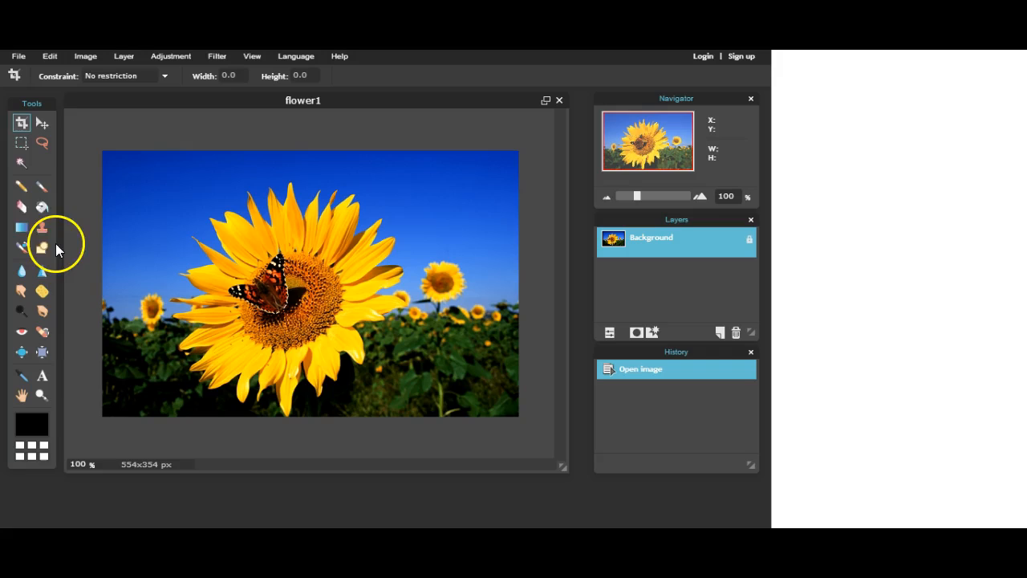
Step: Try a curved freehand Pencil stroke in the blue sky beside the large sunflower and undo it
click(22, 186)
mouse_move(139, 178)
mouse_down()
mouse_move(148, 207)
mouse_move(138, 256)
mouse_up()
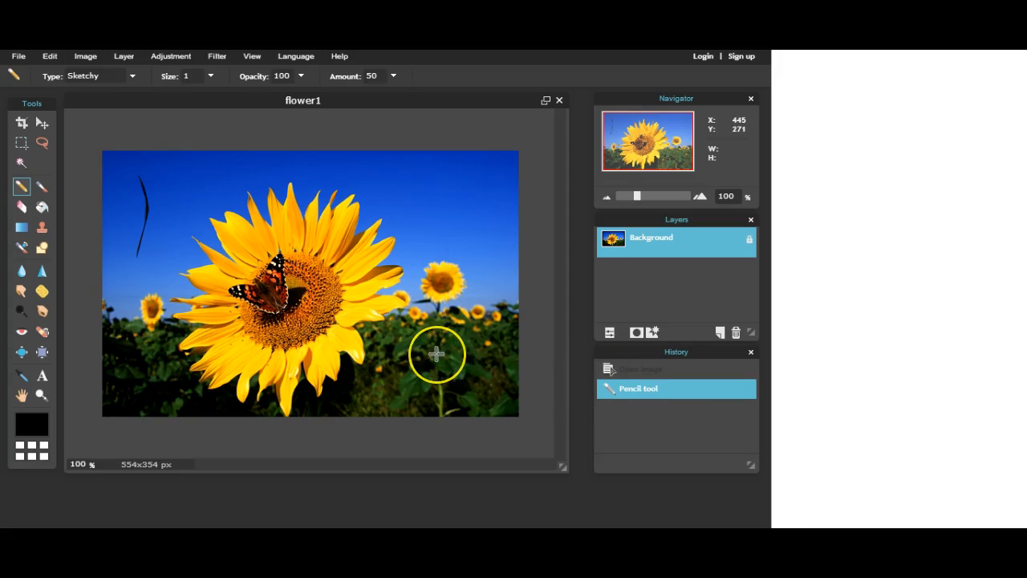
key(ctrl+z)
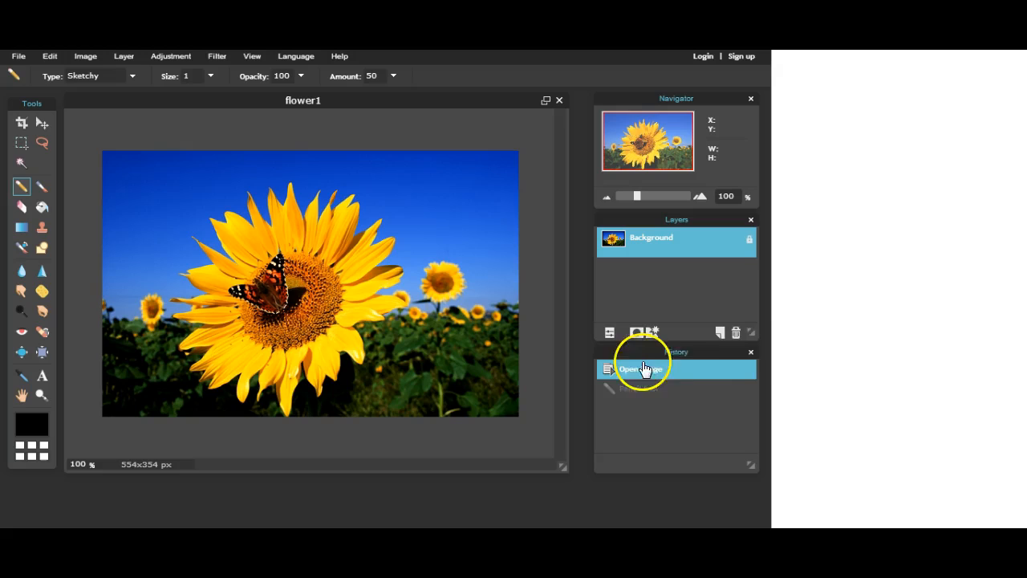
Step: Hide the History and Navigator palettes and bring both of them back into view
click(752, 353)
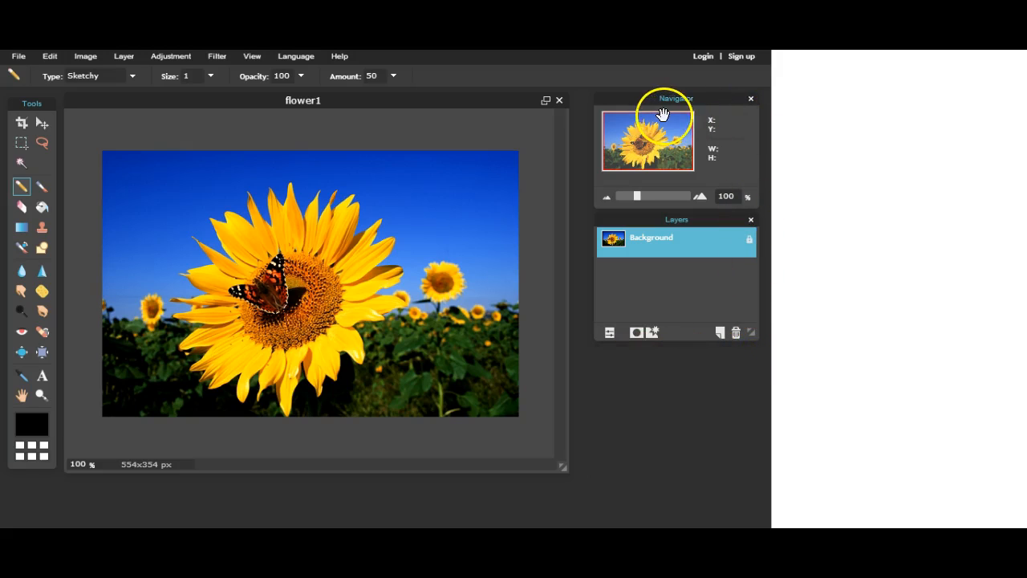
click(751, 99)
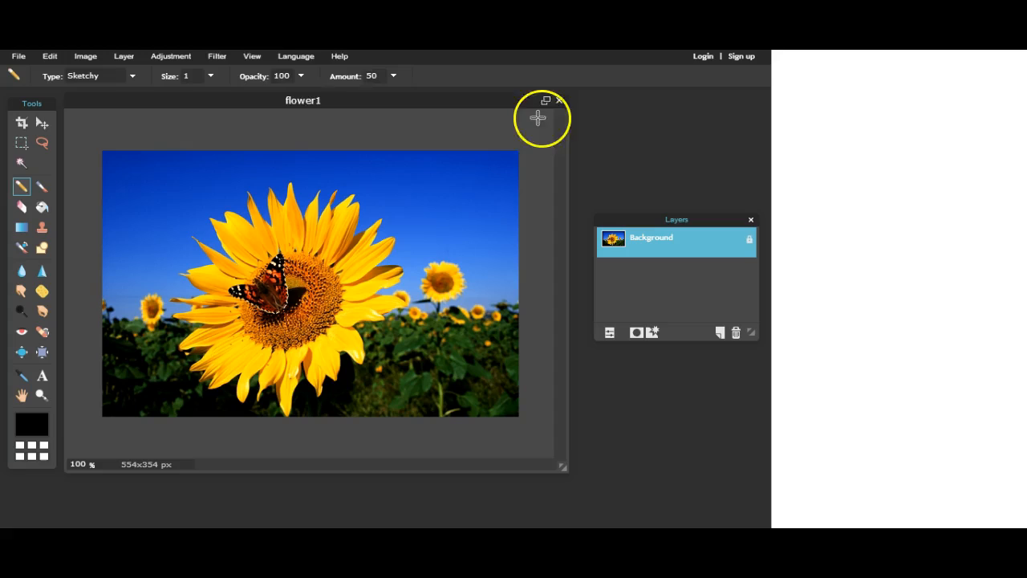
click(251, 57)
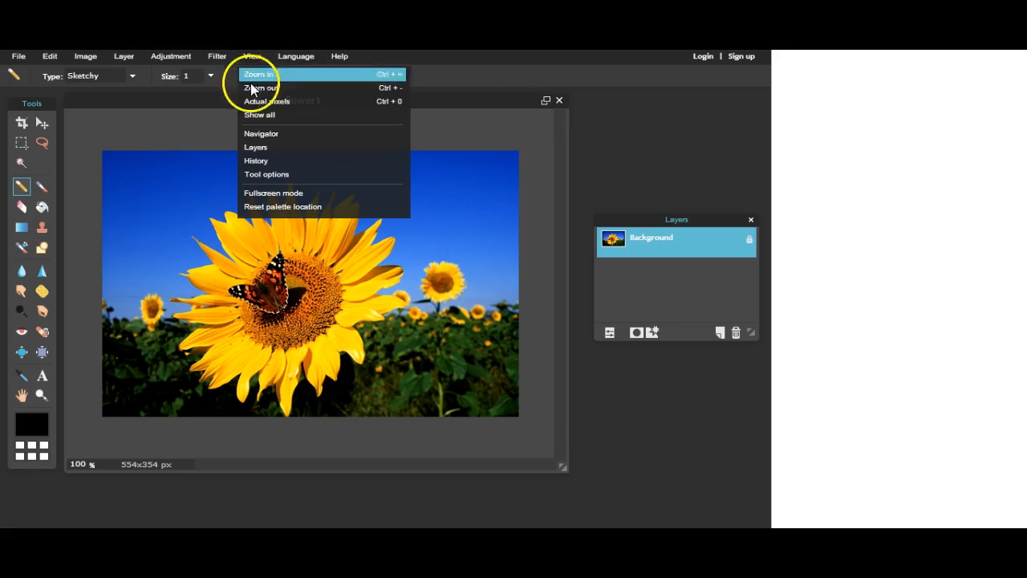
click(259, 134)
click(252, 56)
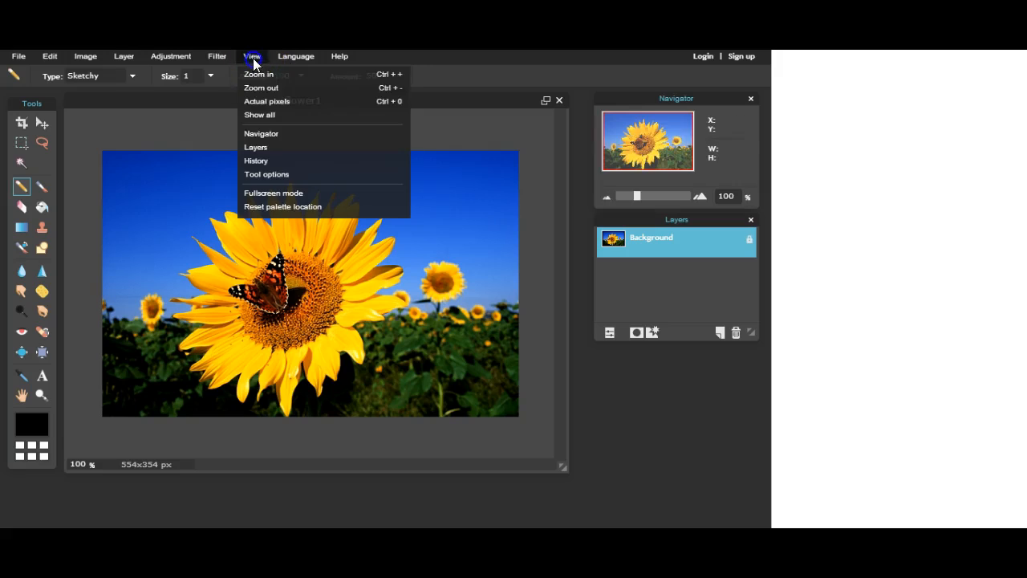
click(263, 160)
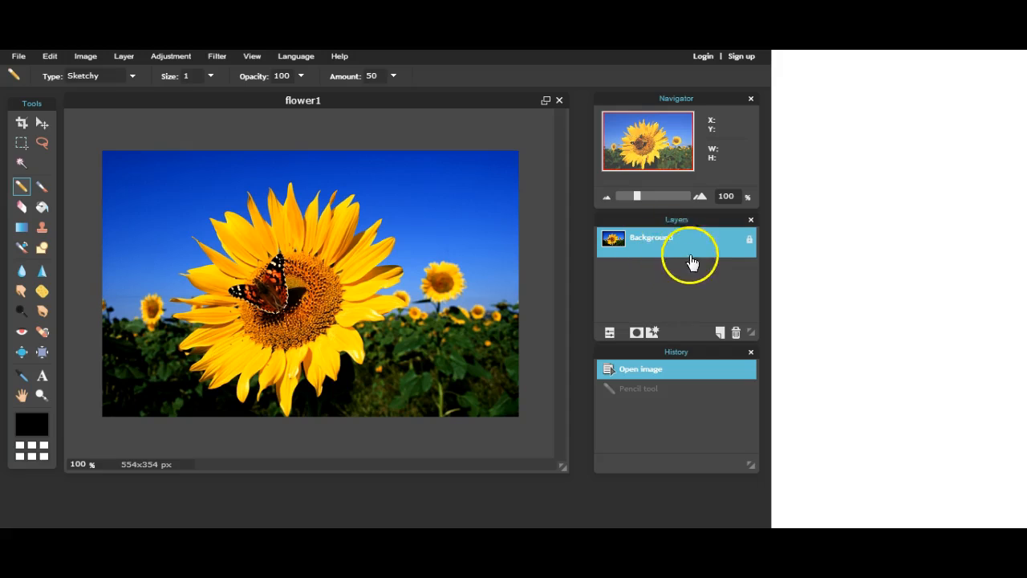
click(256, 58)
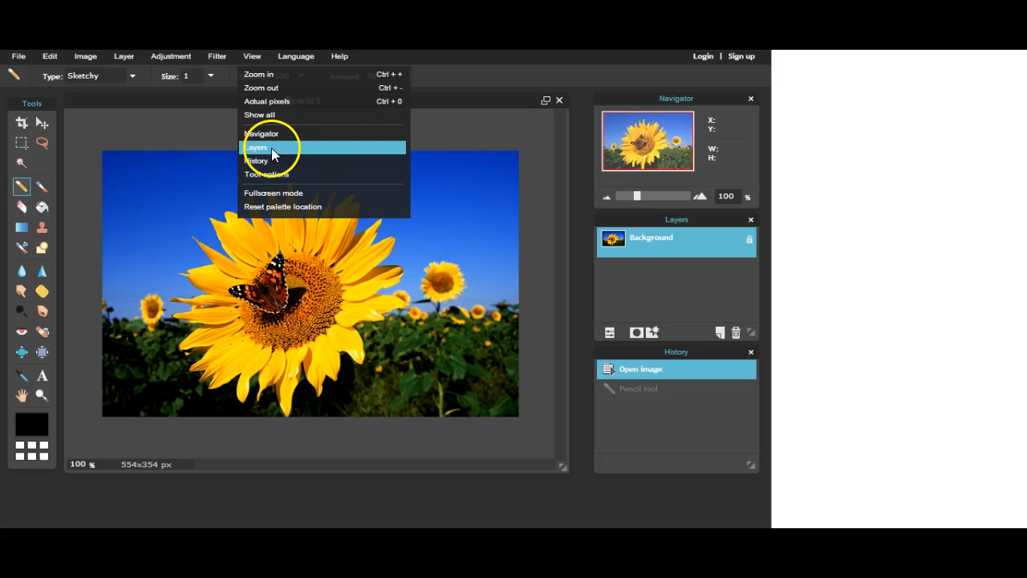
click(252, 58)
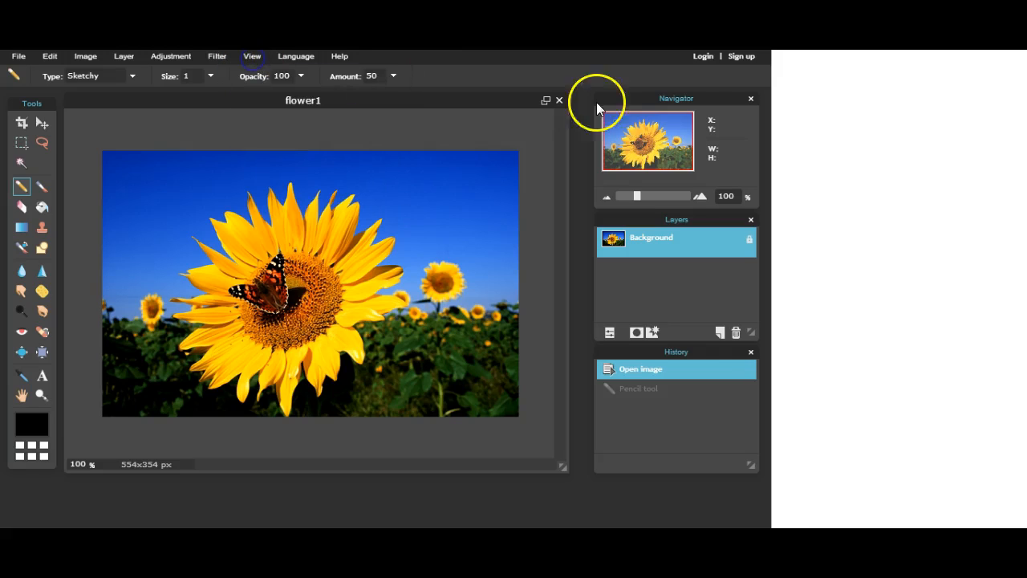
Step: Hide the Navigator and History palettes and move the Layers palette into the freed space, stretching it to nearly the full workspace height
click(751, 100)
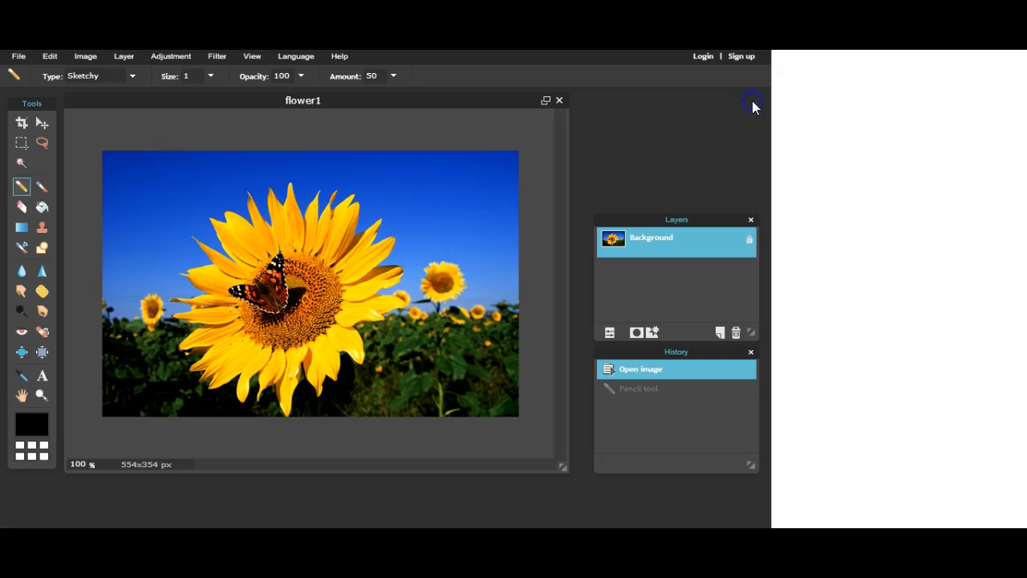
click(750, 353)
drag(712, 221, 717, 100)
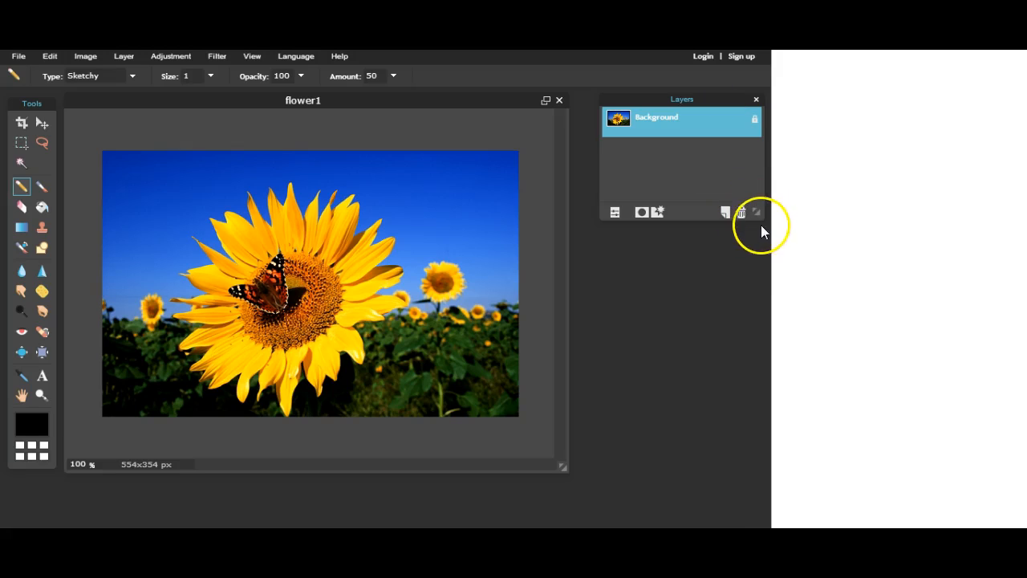
drag(757, 215, 751, 510)
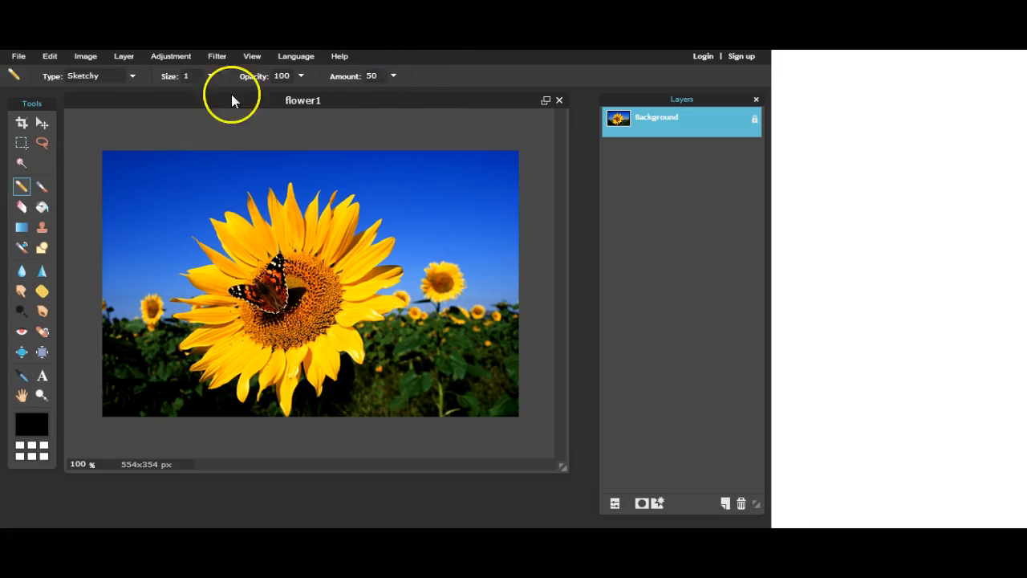
Step: Examine the options of the Crop, Move, Lasso, Pencil, Brush, Paint Bucket, Eraser and Blur tools, ending with the Crop tool active
click(22, 123)
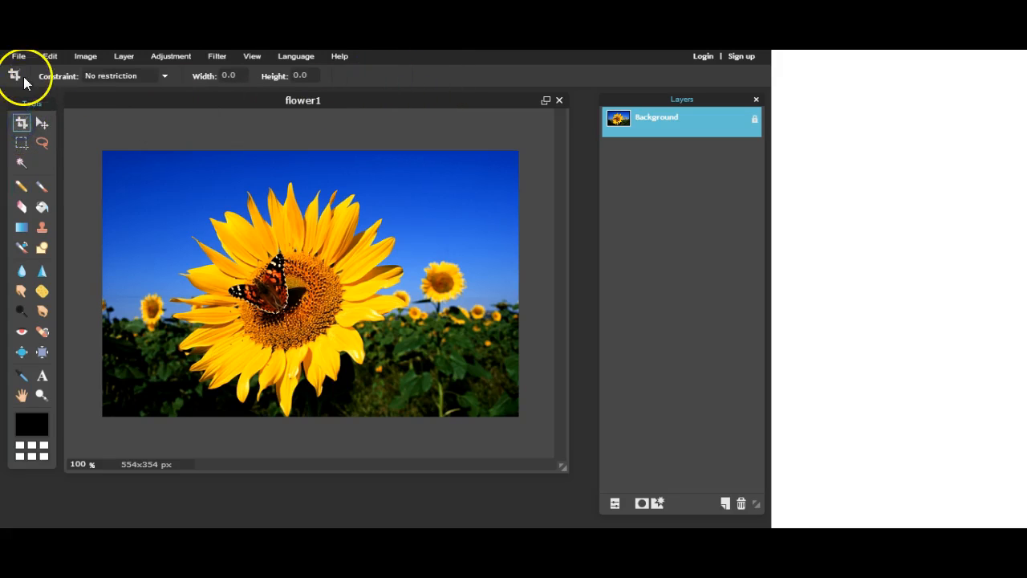
click(44, 122)
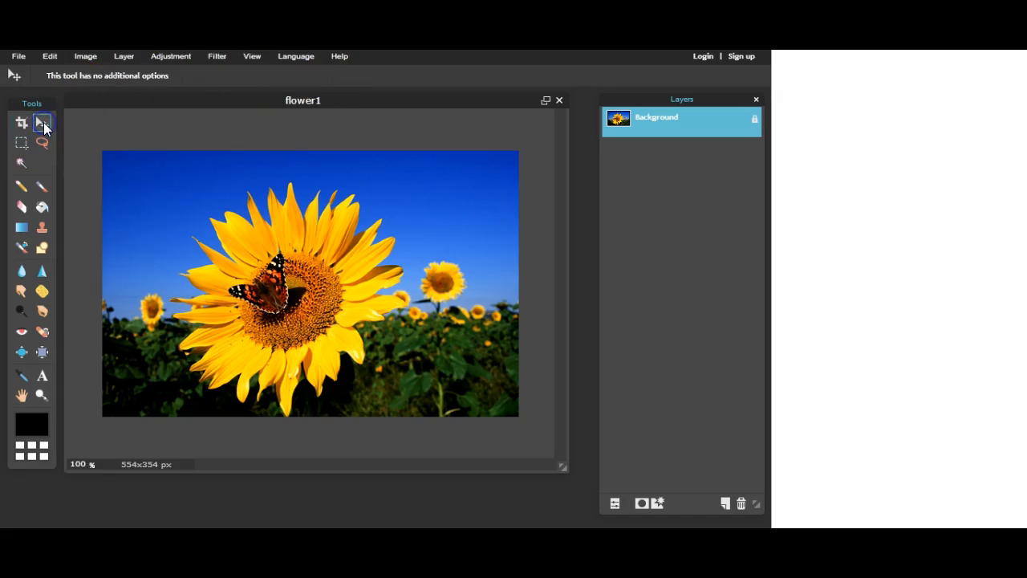
click(43, 143)
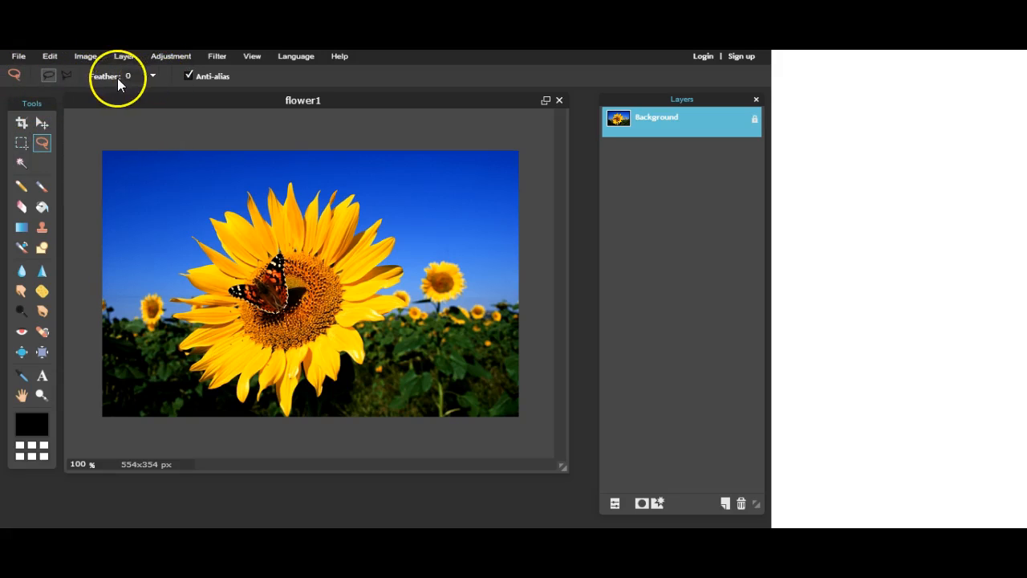
click(21, 189)
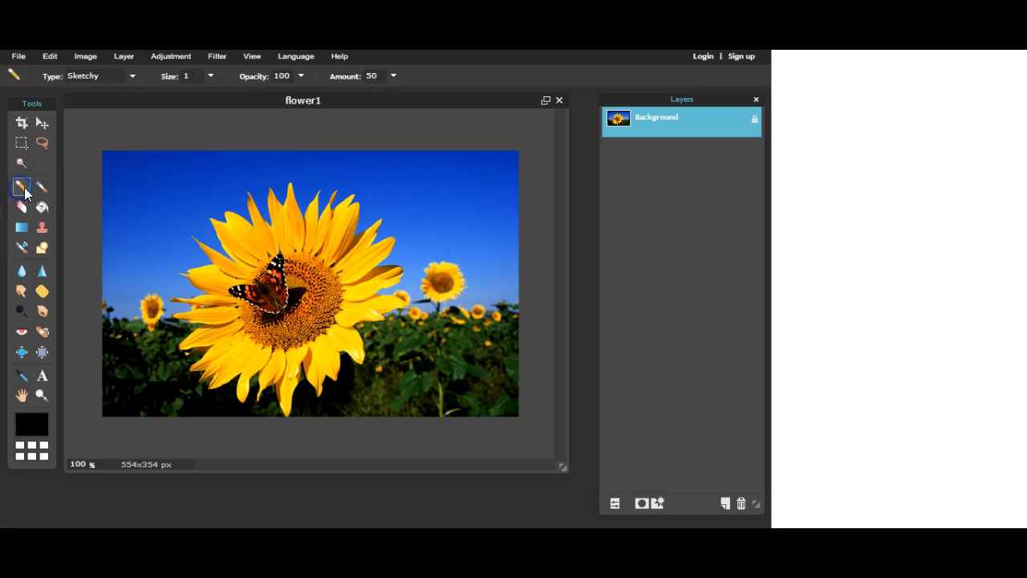
click(46, 188)
click(42, 207)
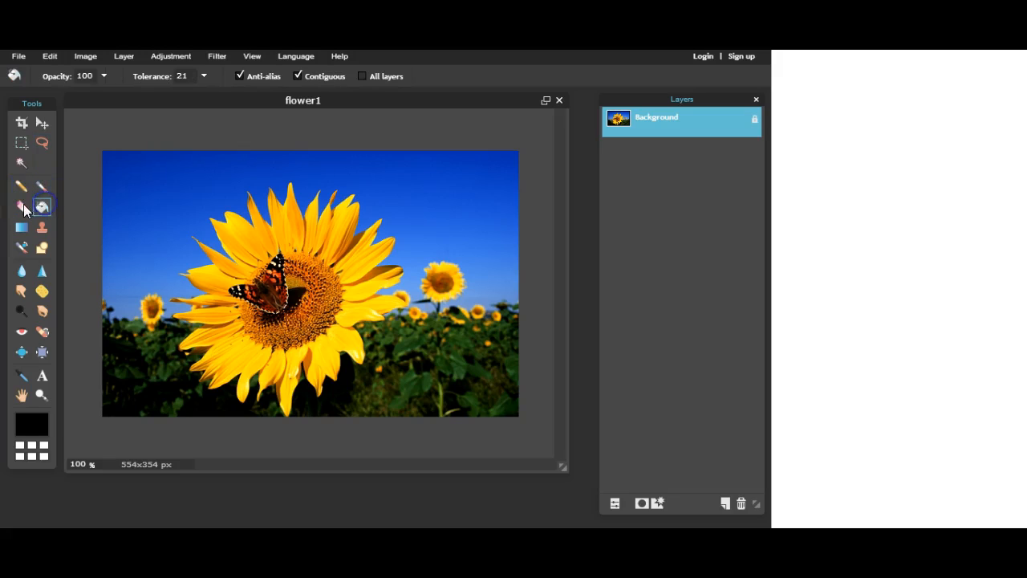
click(21, 207)
click(22, 271)
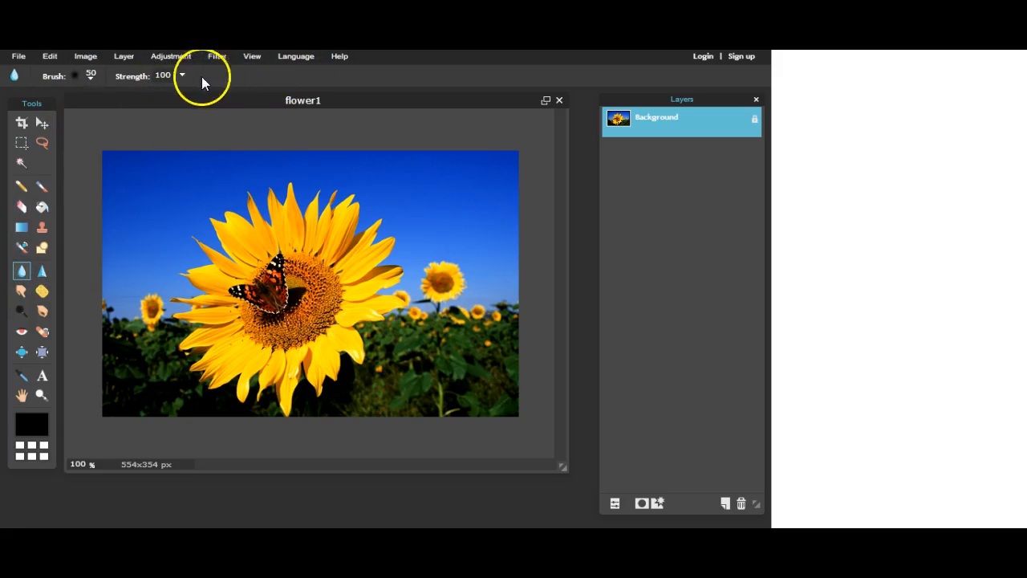
click(25, 126)
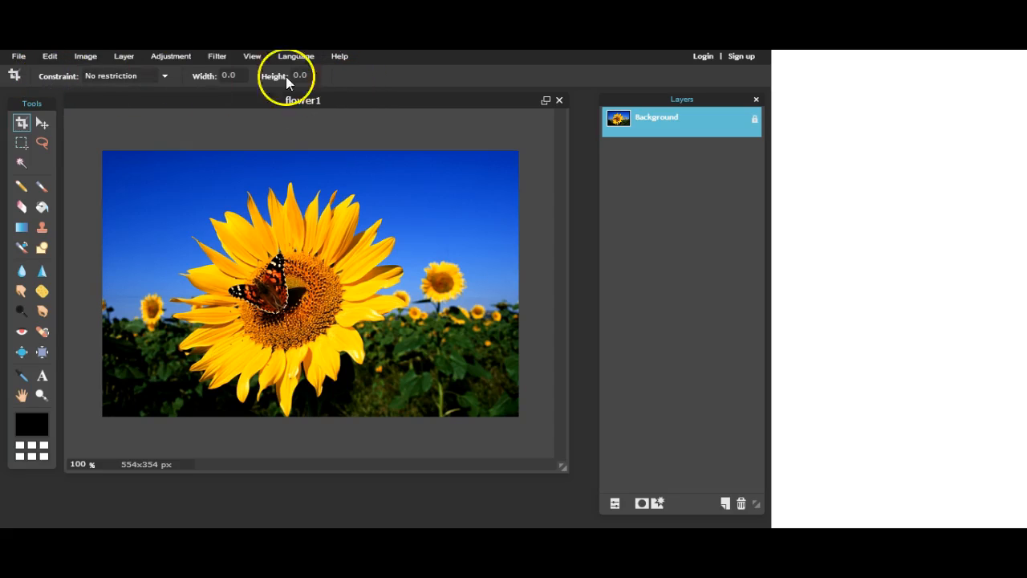
click(19, 57)
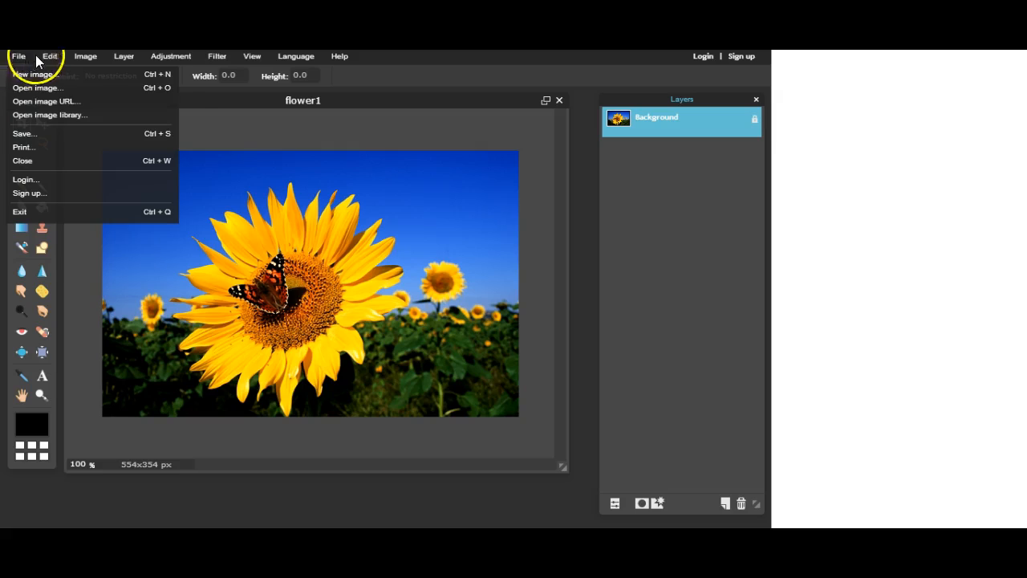
mouse_move(83, 58)
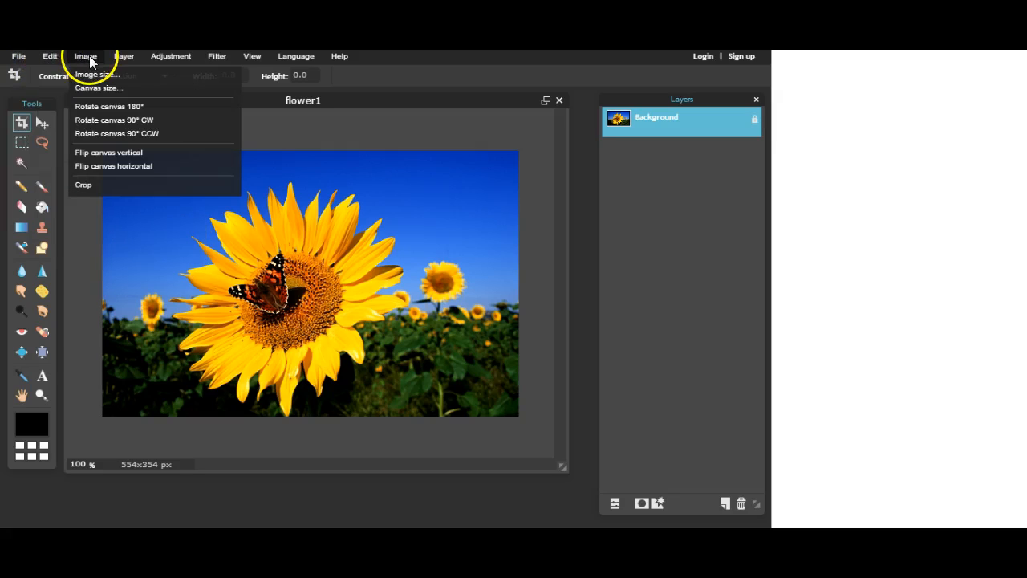
mouse_move(122, 58)
mouse_move(155, 59)
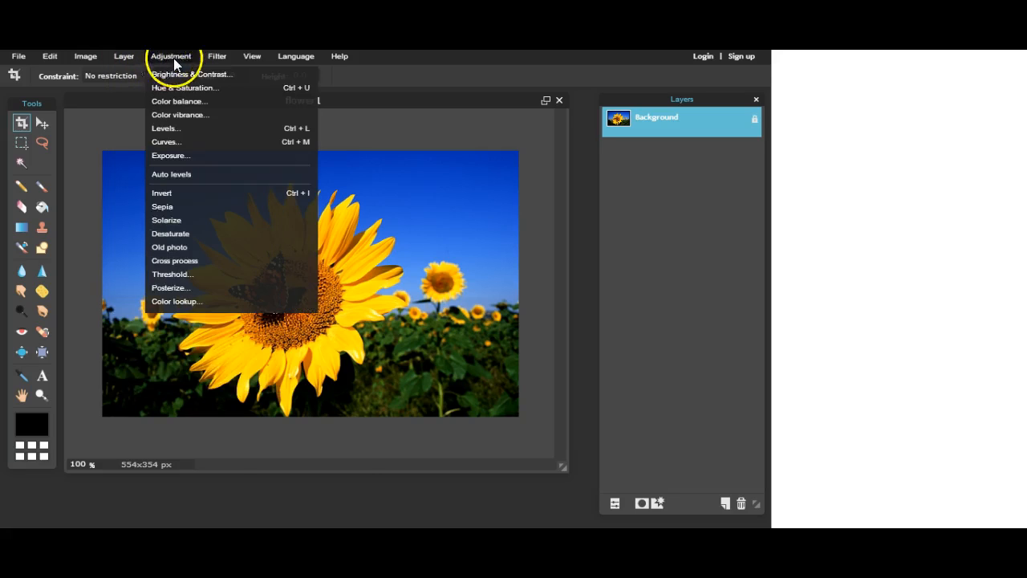
mouse_move(214, 58)
mouse_move(261, 61)
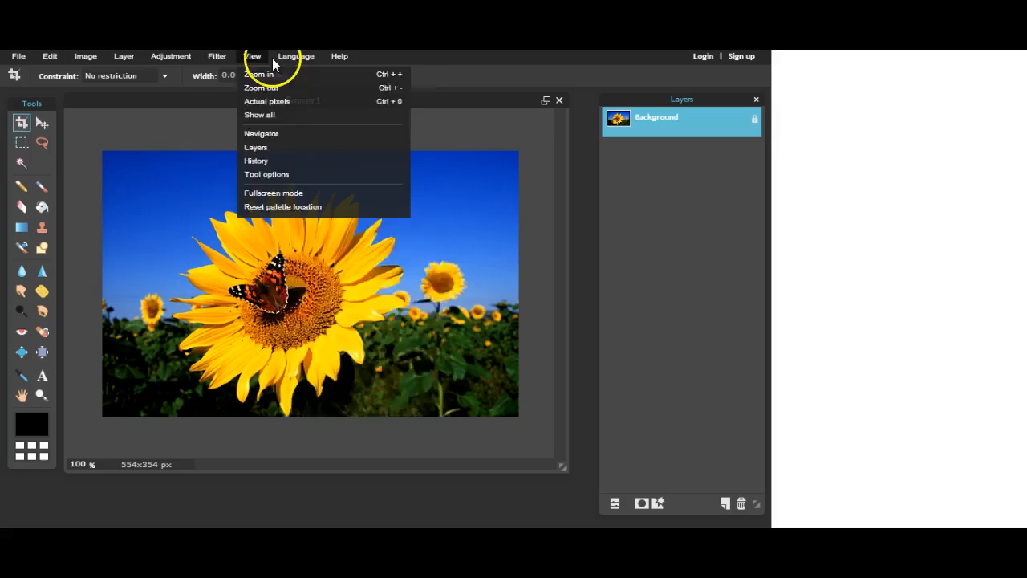
mouse_move(342, 60)
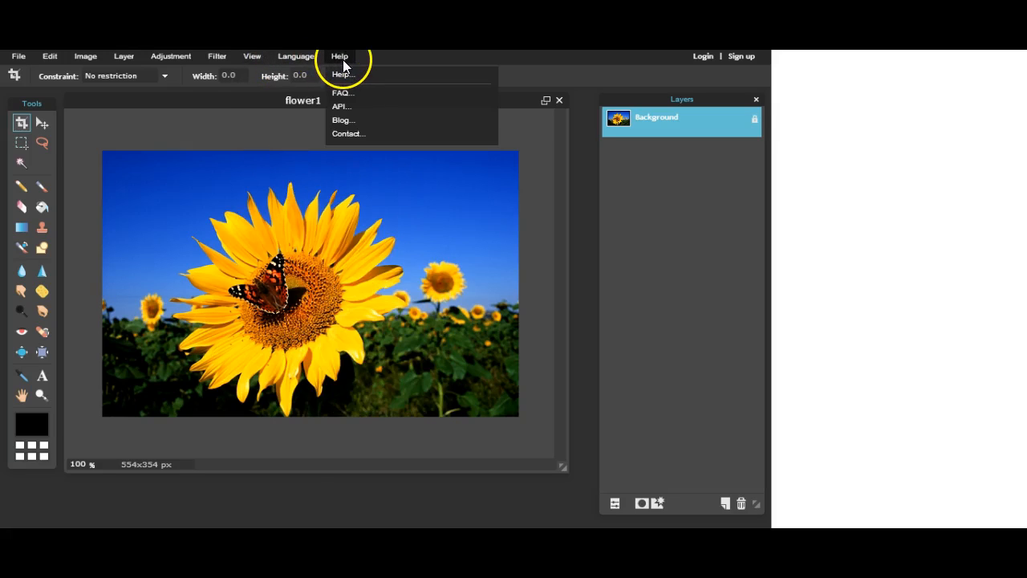
click(341, 59)
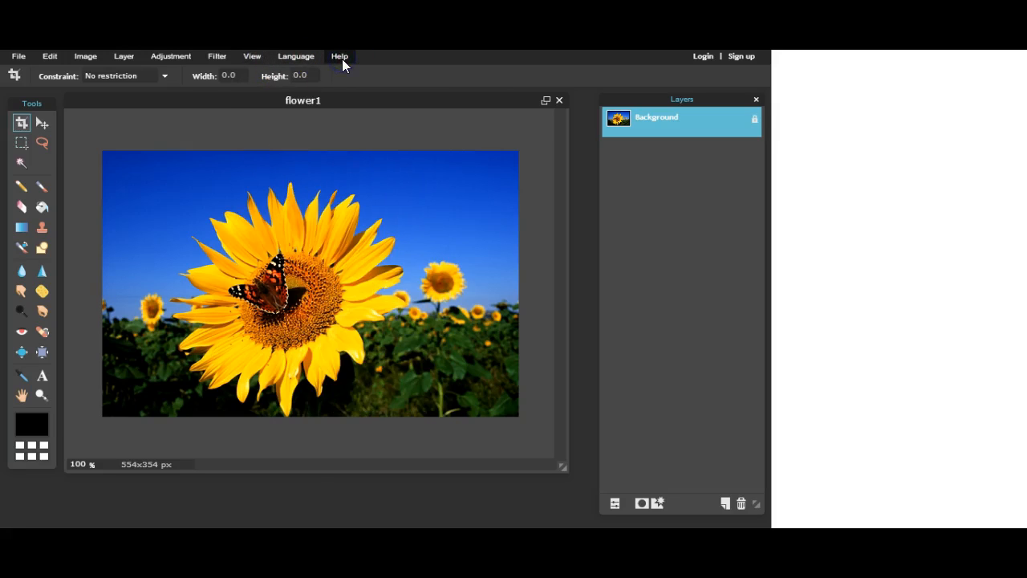